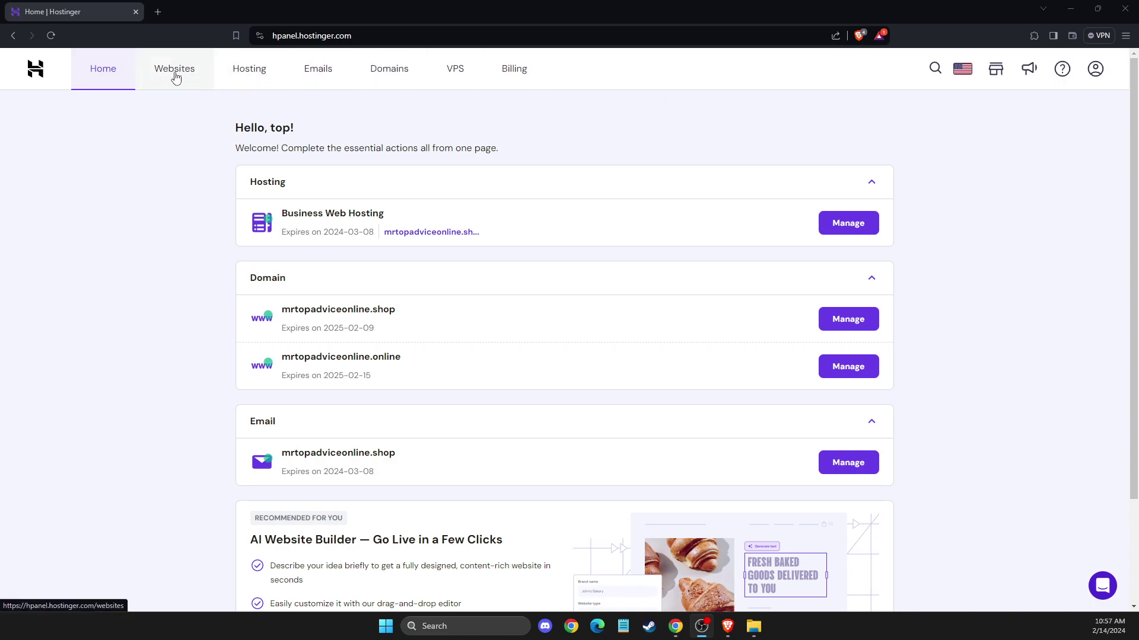
Step: Open the Websites list and the three-dot options menu for mrtopadviceonline.shop
left_click(175, 76)
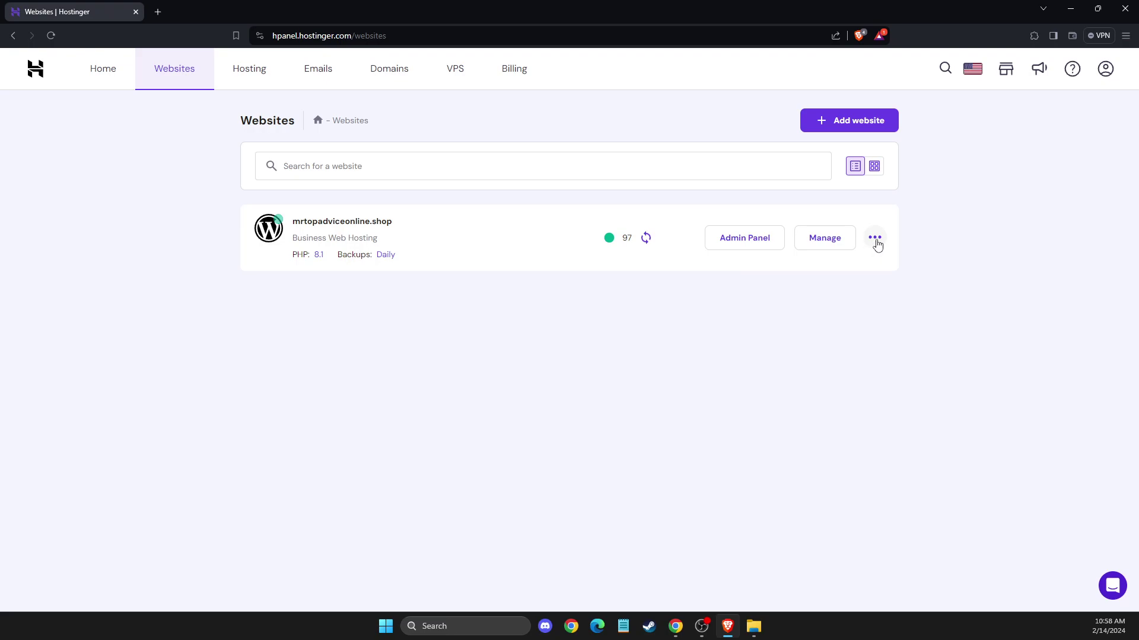
left_click(875, 242)
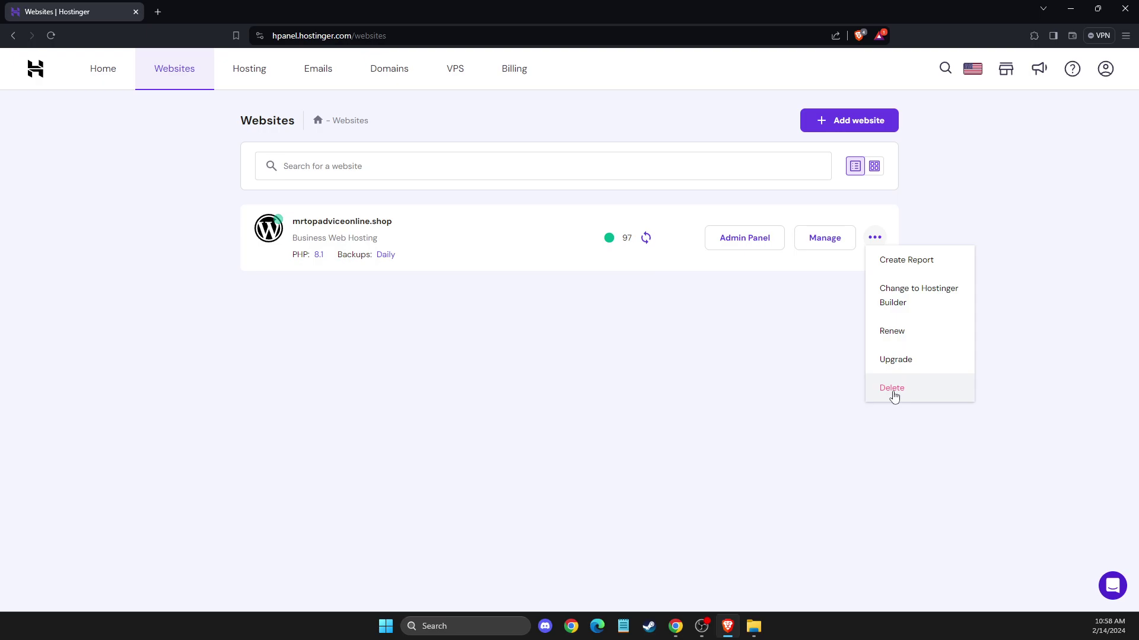
left_click(893, 392)
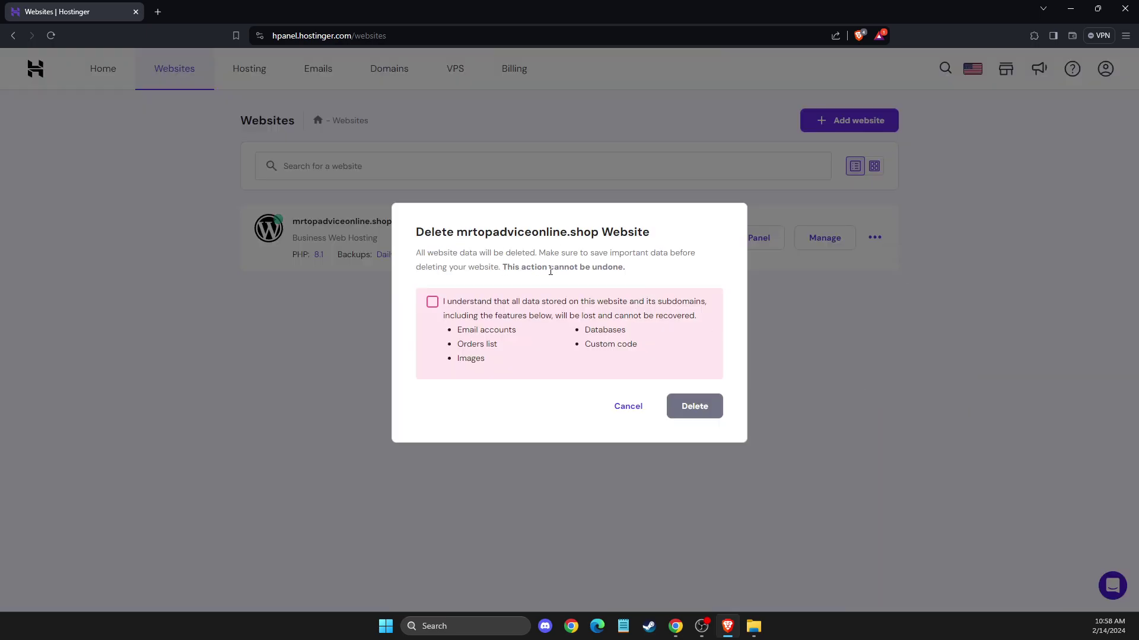
left_click_drag(507, 268, 628, 269)
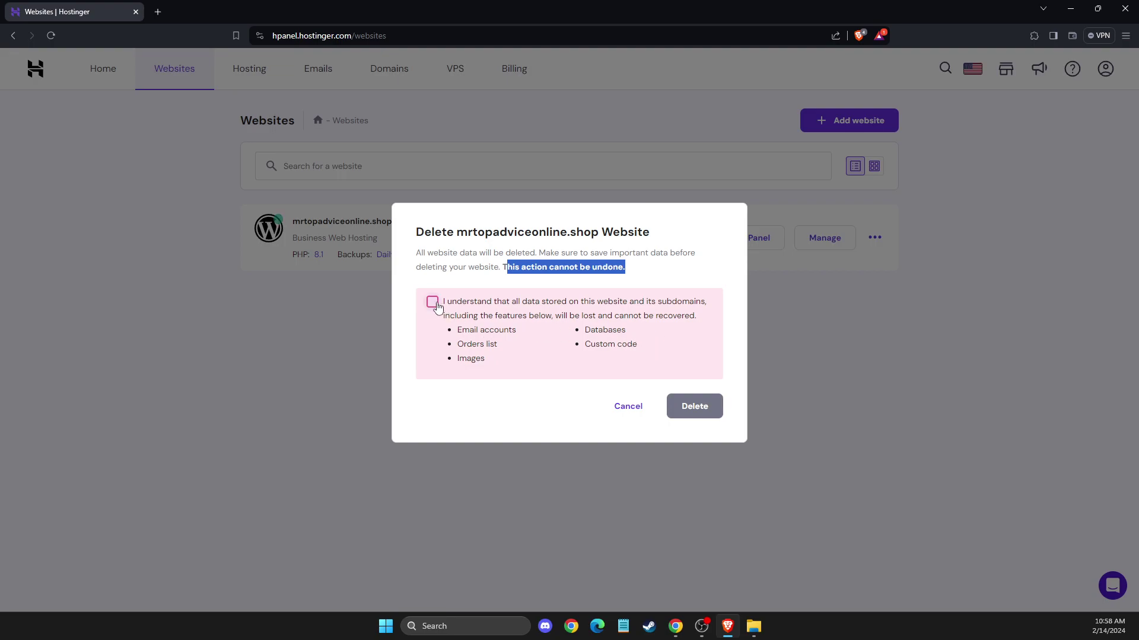
left_click(434, 305)
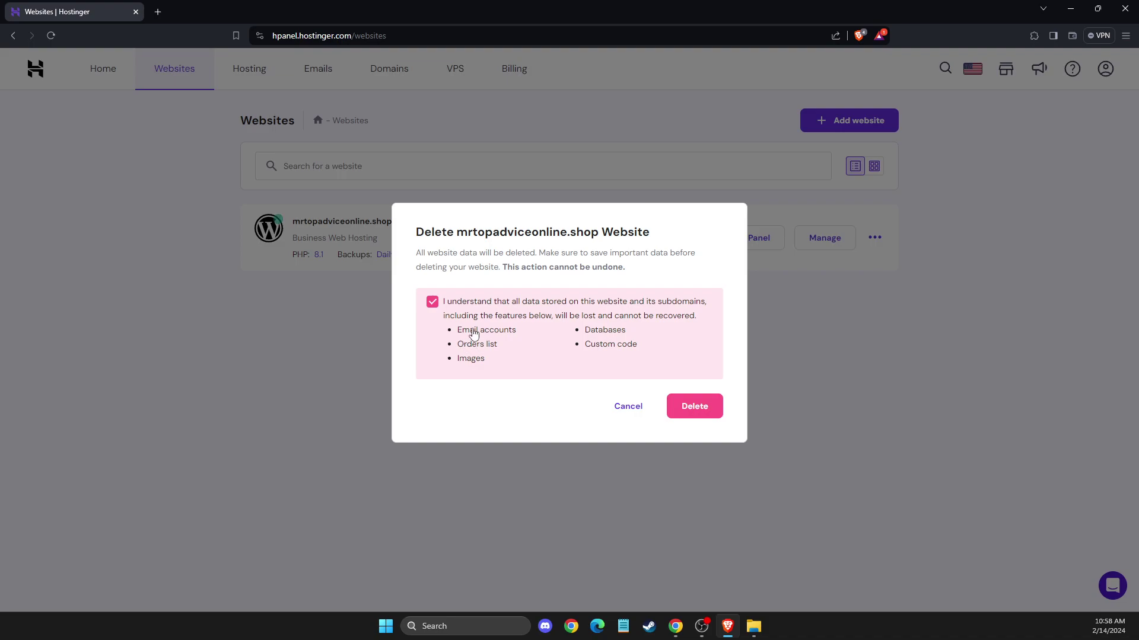
left_click(627, 407)
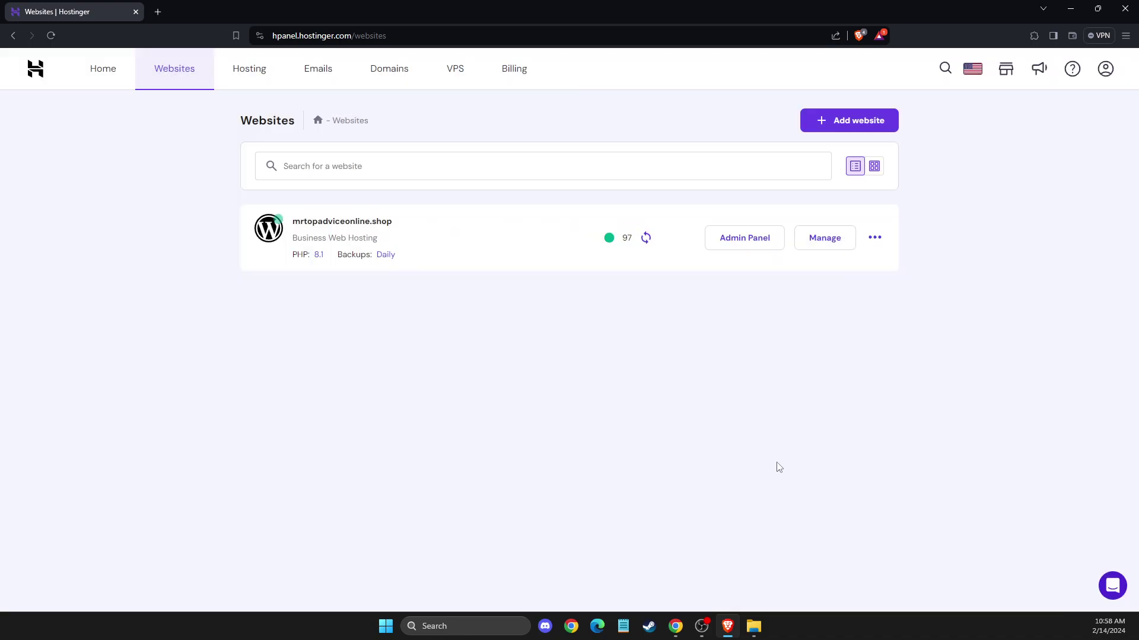